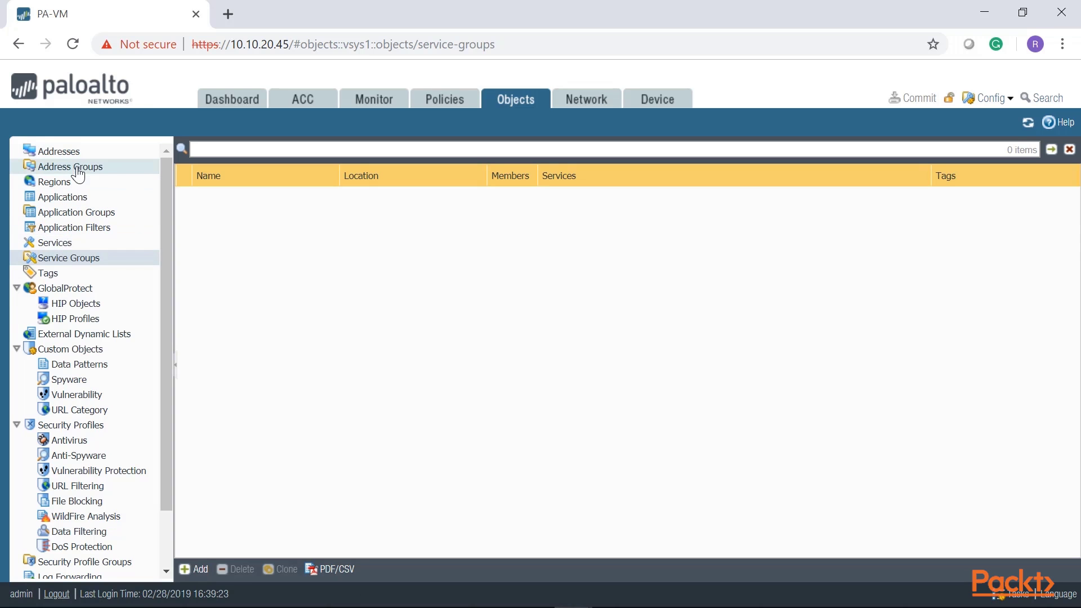
- Browse the Address Groups list, then the Service Groups list, under Objects
left_click(77, 168)
left_click(73, 257)
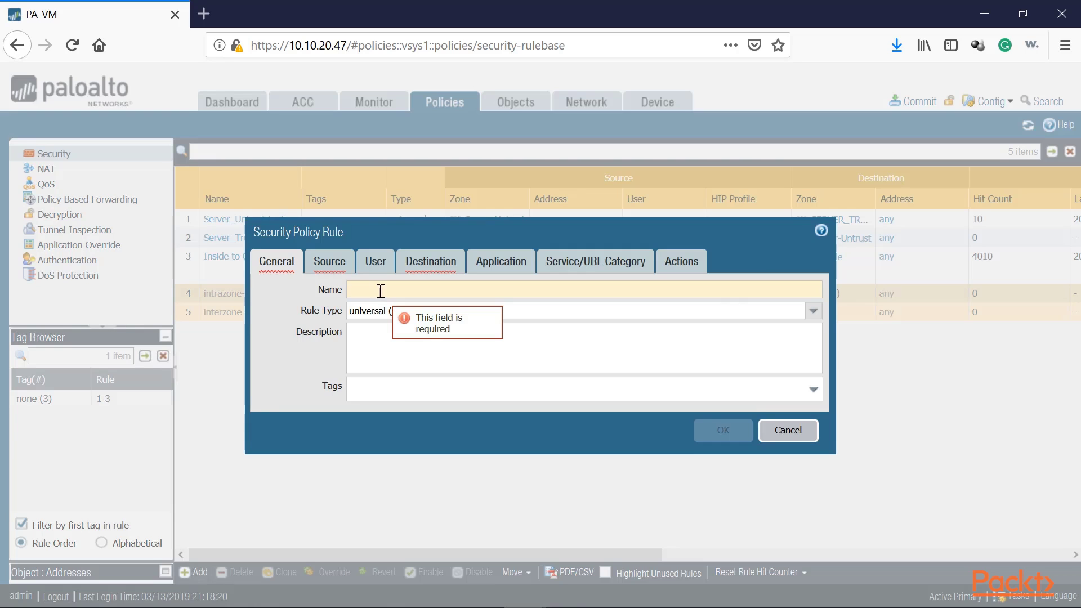
- Enter 'preferredaccess-to-internet' as the new security rule's name
type("preferredaccess-to-")
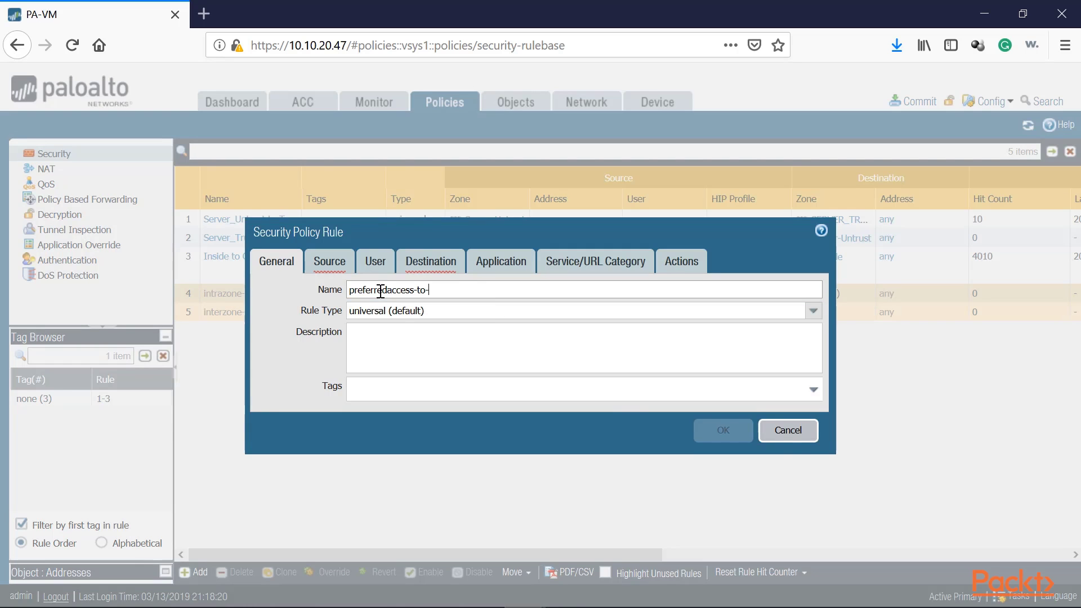
type("internet")
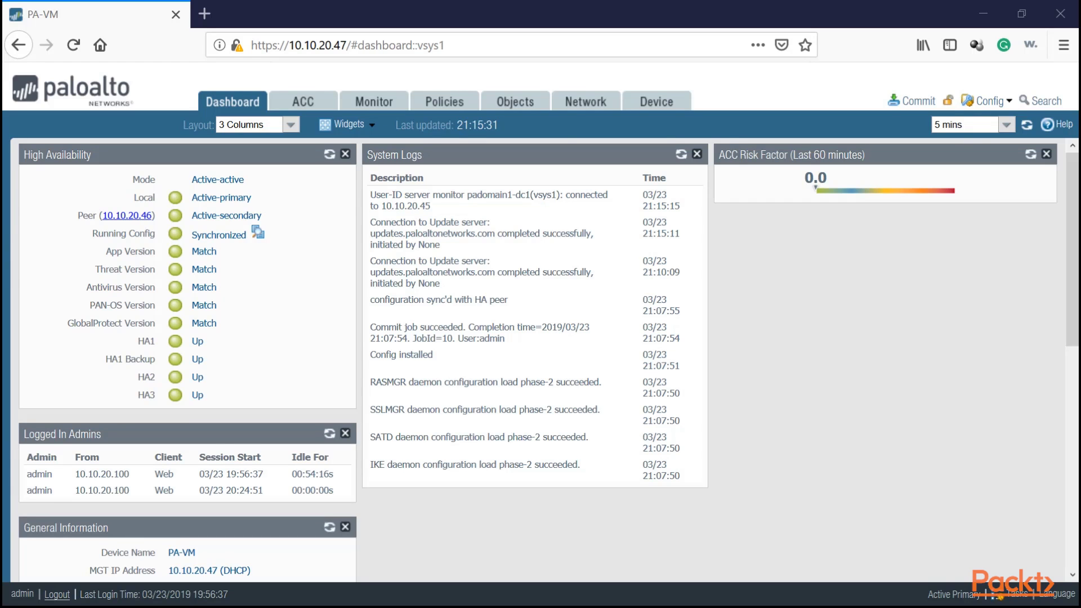
- Open the Network zones list and start a new zone, ready for its name
left_click(573, 104)
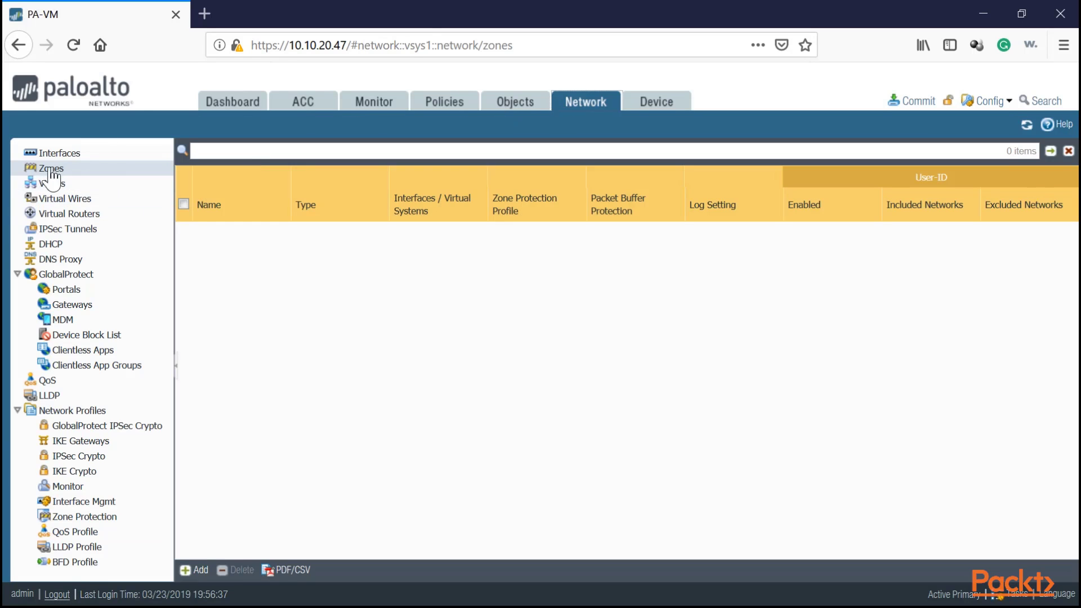
left_click(52, 169)
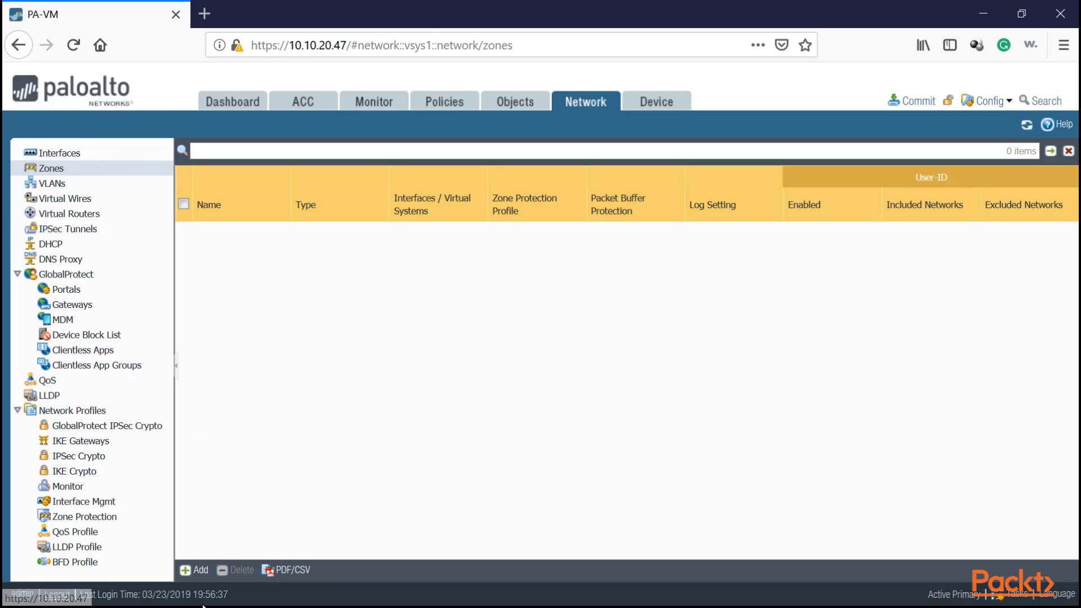
left_click(197, 571)
left_click_drag(428, 101, 271, 102)
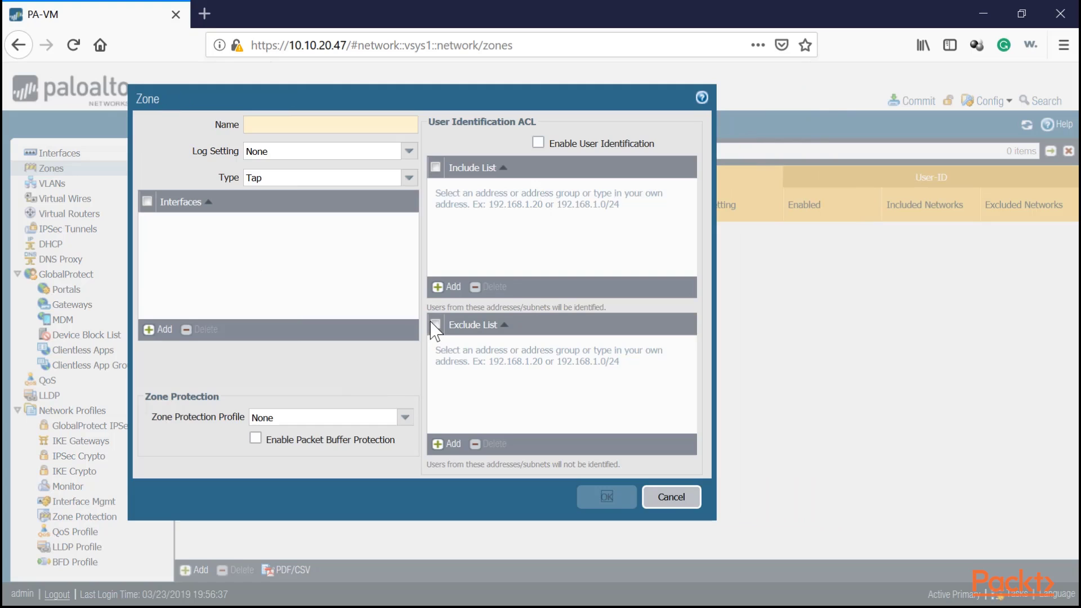
left_click(347, 125)
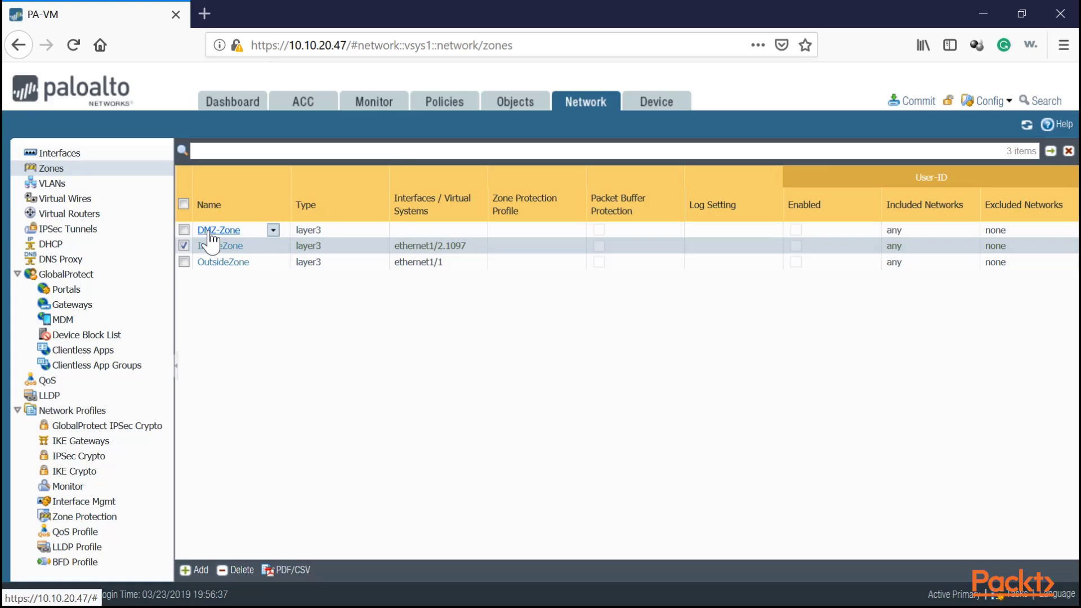
- Add interface ethernet1/3 to DMZ-Zone
left_click(217, 231)
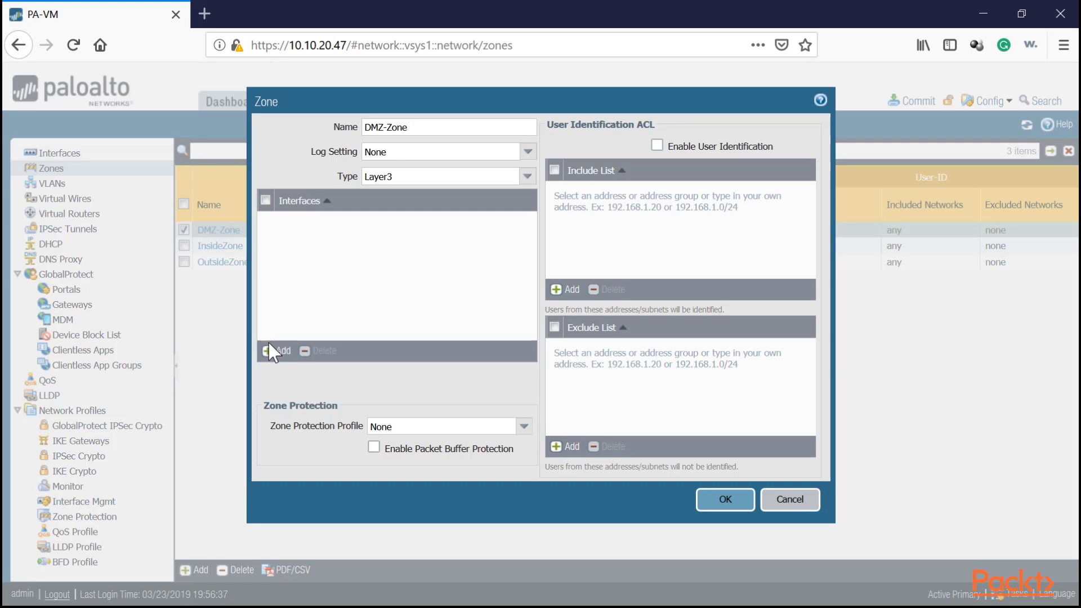
left_click(273, 349)
left_click(305, 253)
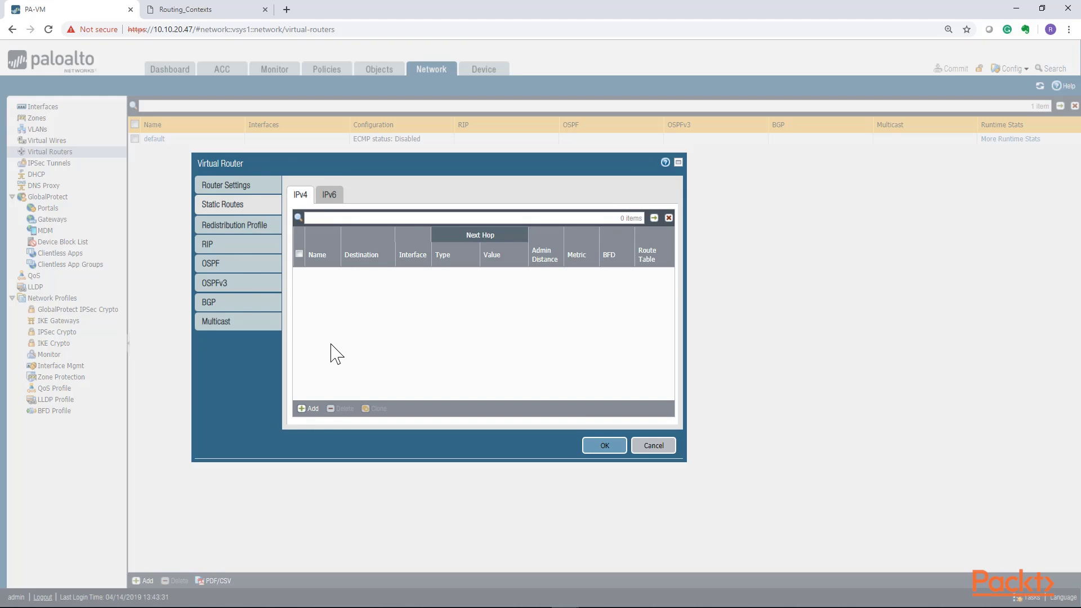
- Add an IPv4 static route named OUTSIDE with destination 0.0.0.0/0
left_click(309, 408)
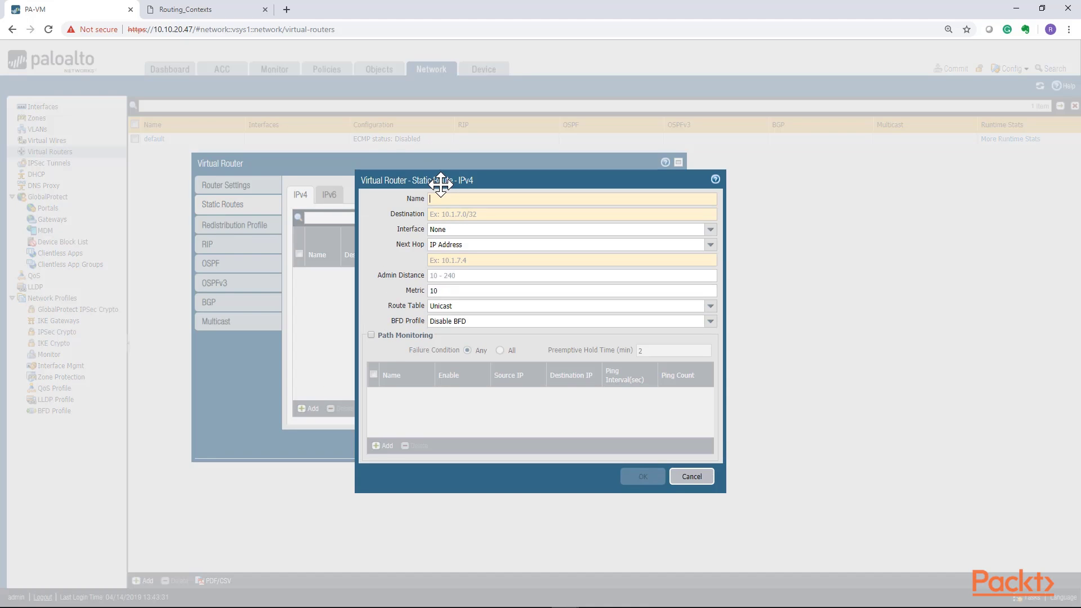
type("OUTSIDE")
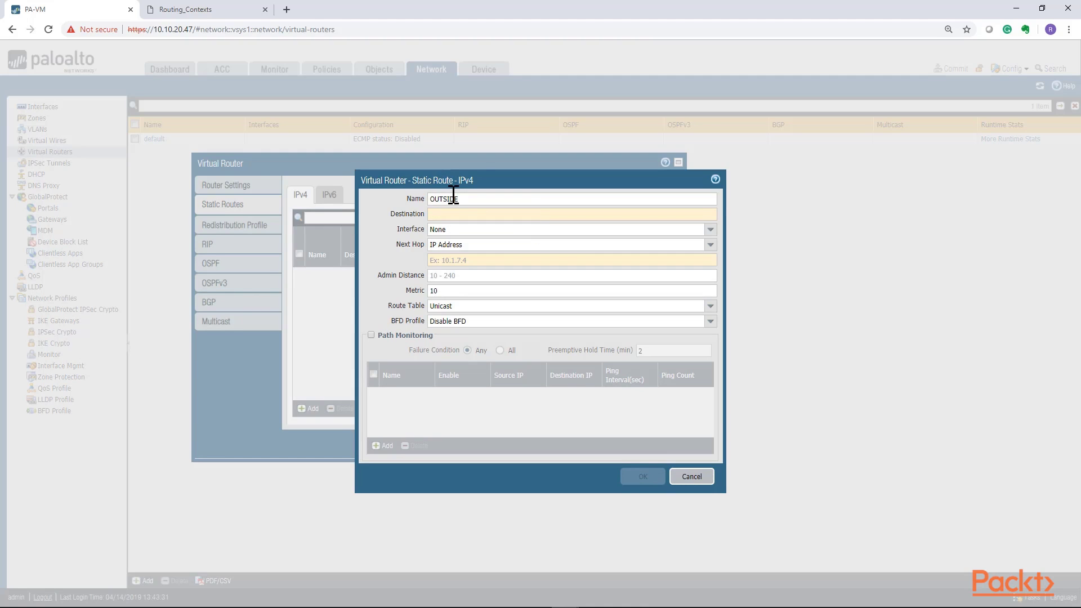
key("Tab")
type("0.0.0.0/0")
key("Tab")
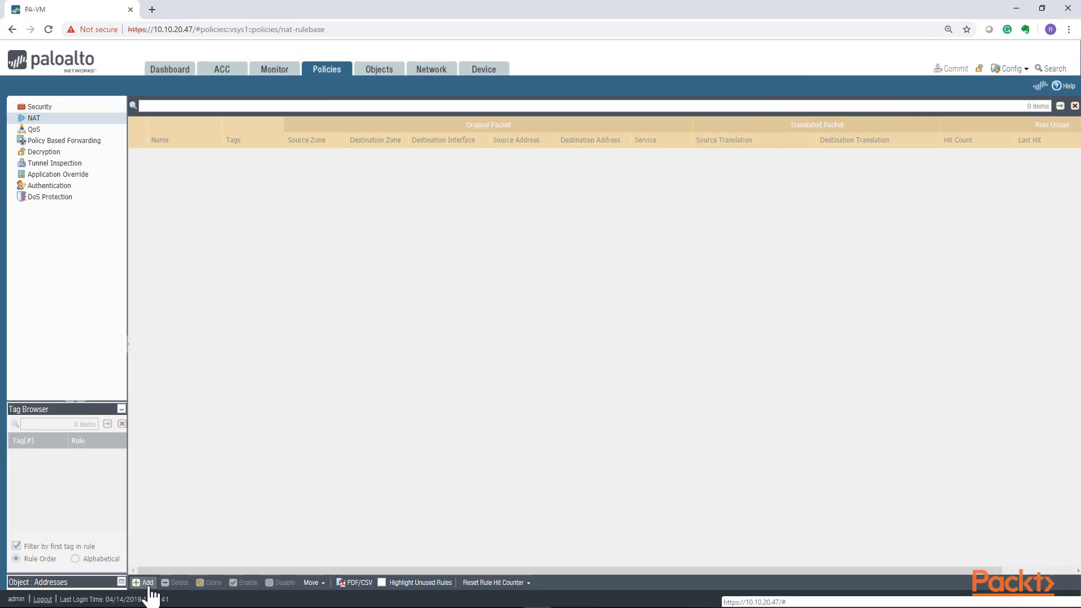
- Create NAT rule 'Webserver1-D' with Outside as its original-packet source zone
left_click(145, 583)
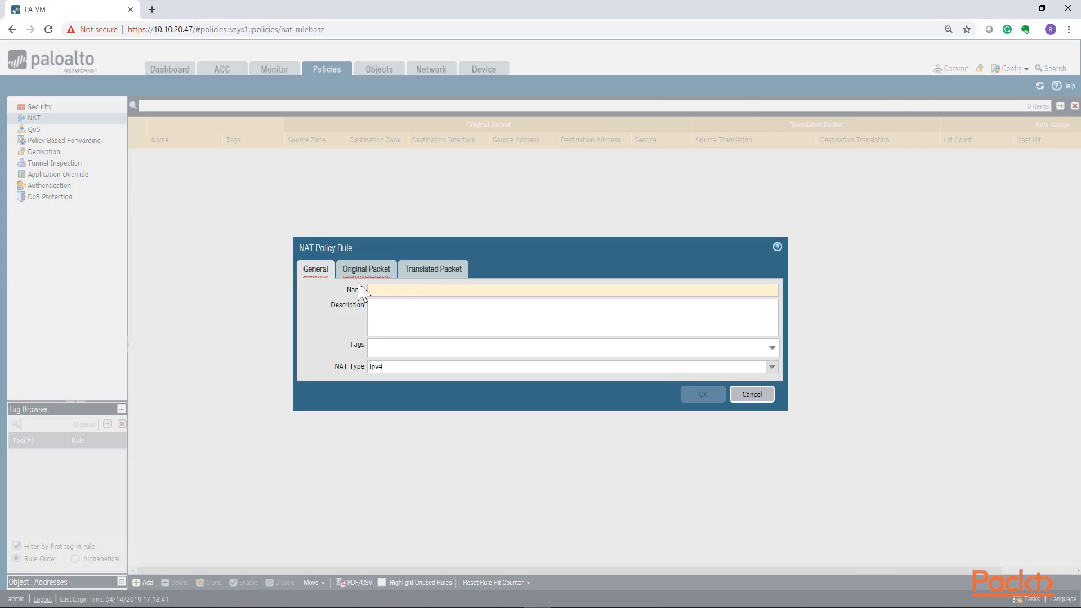
type("Webserver1-D")
left_click(366, 269)
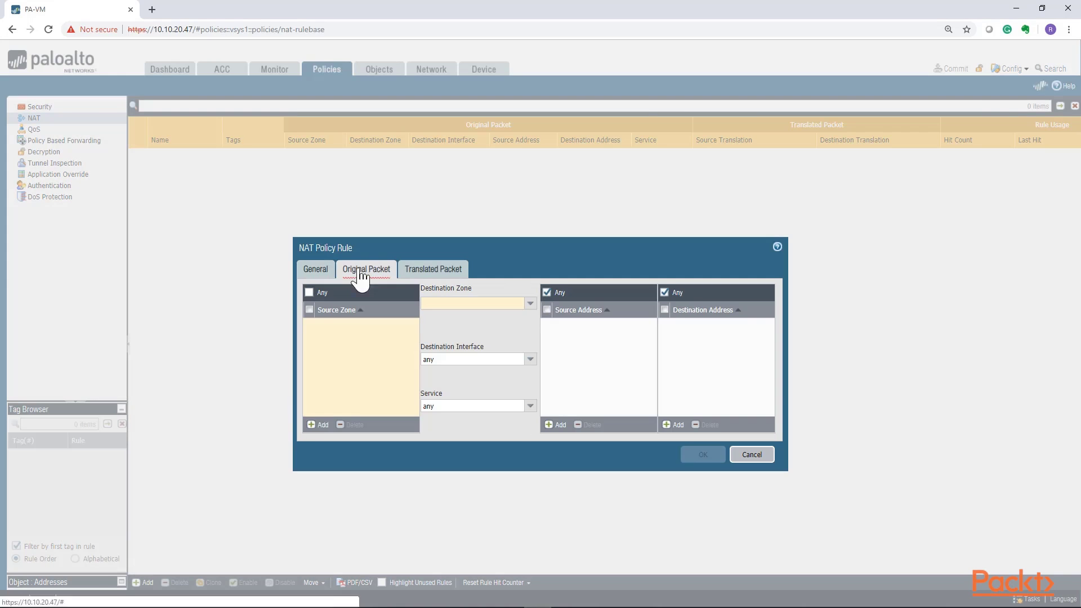
left_click(316, 424)
left_click(327, 360)
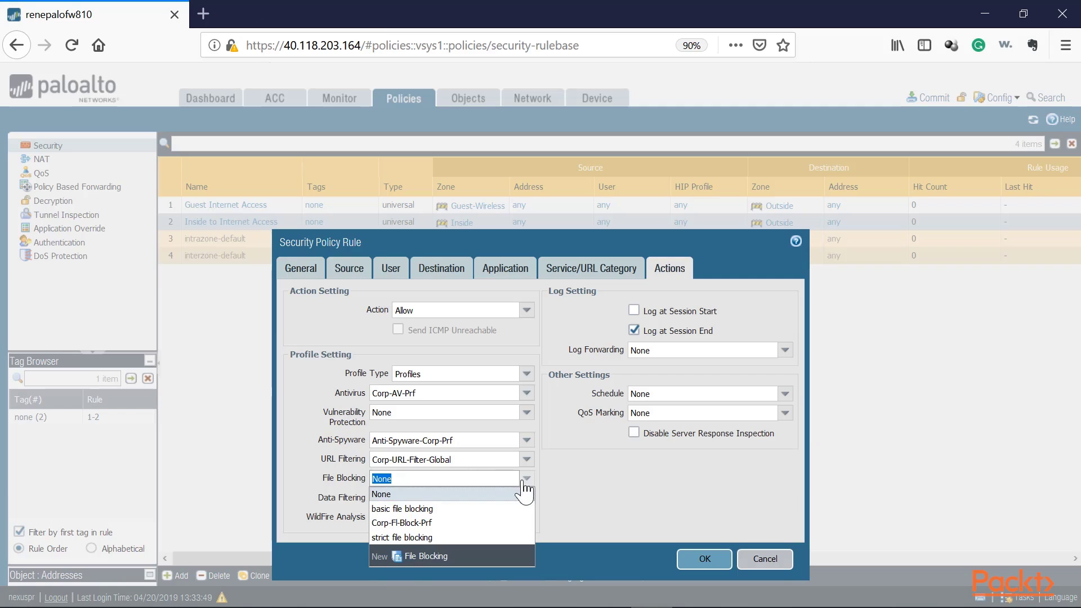
- Set the security rule's file blocking profile to Corp-Fl-Block-Prf and save the rule
left_click(422, 523)
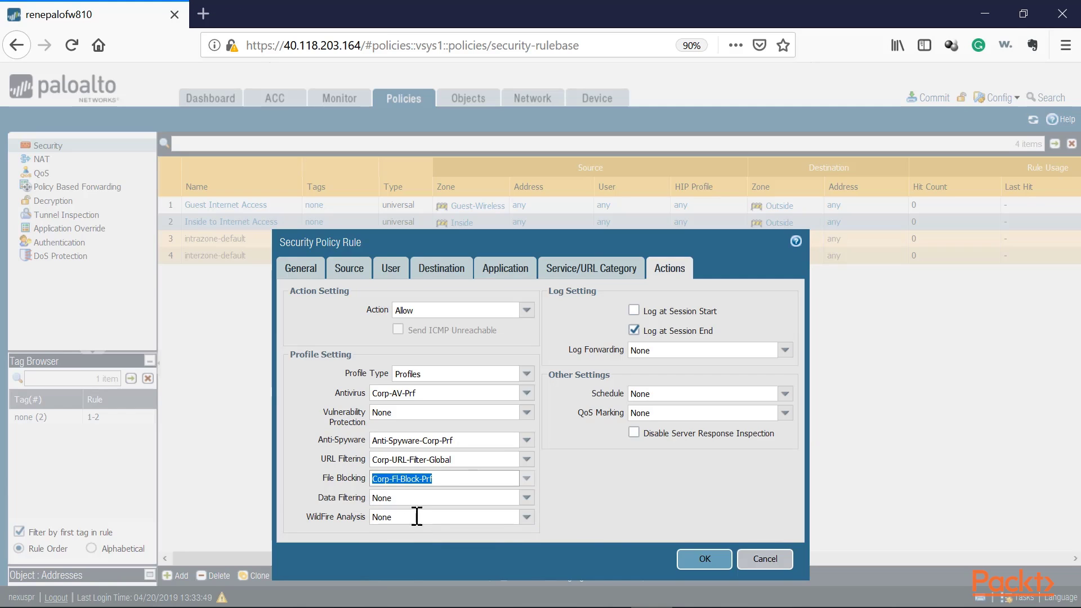
left_click(701, 559)
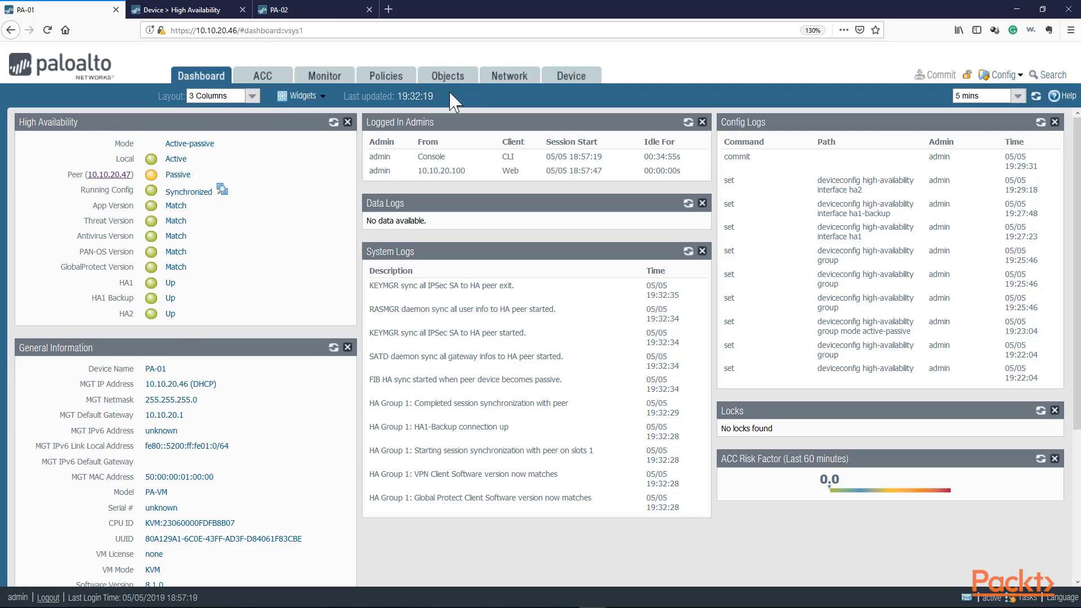
- Check PA-02's dashboard, then on PA-01 start a new zone named Trusted
left_click(319, 9)
left_click(26, 9)
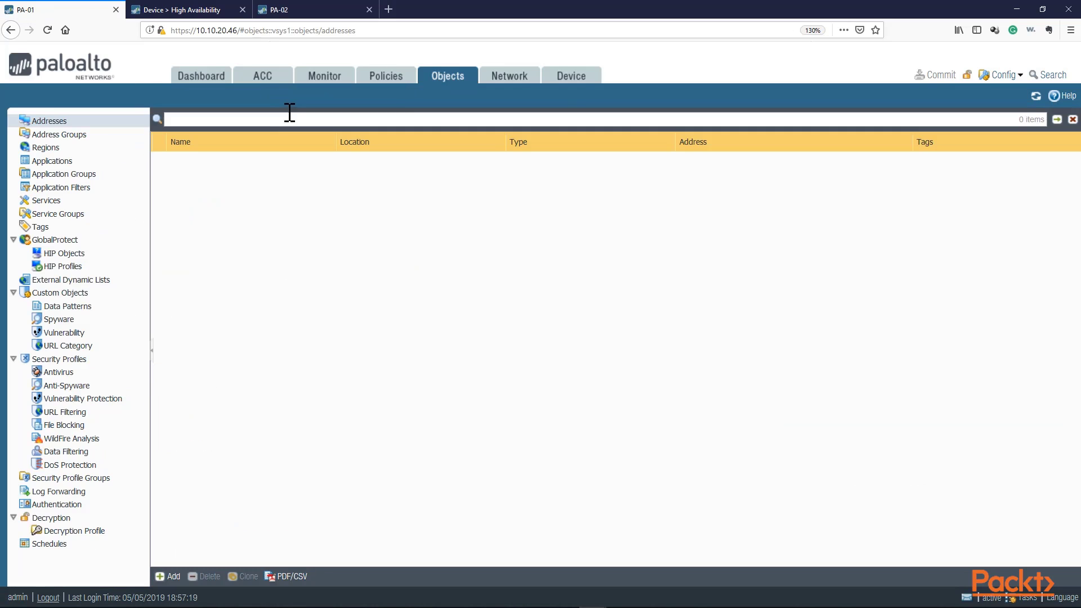
left_click(510, 75)
left_click(50, 138)
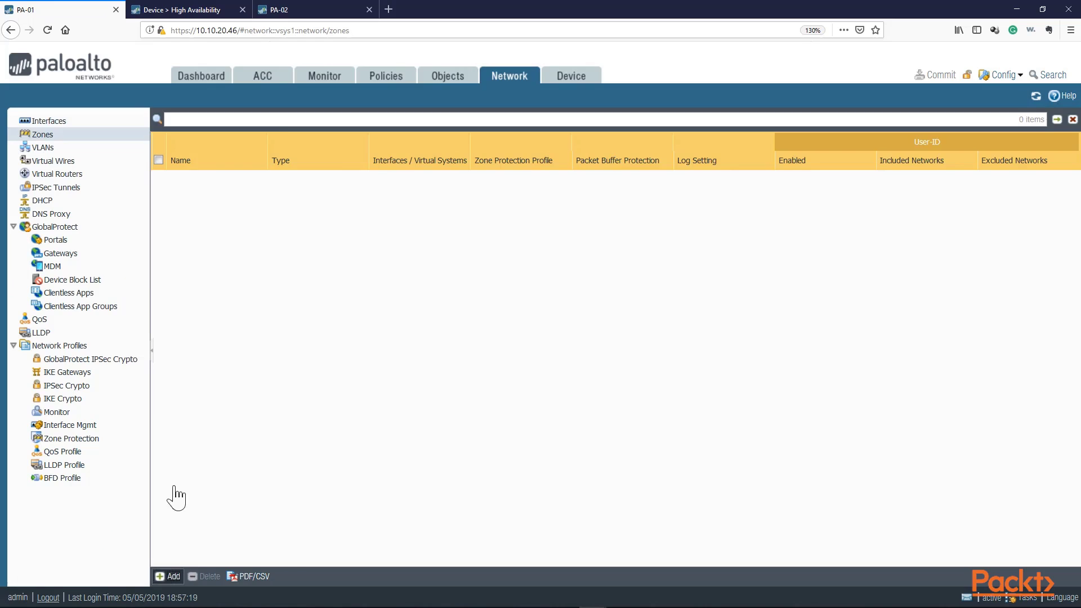
left_click(169, 575)
type("Trusted")
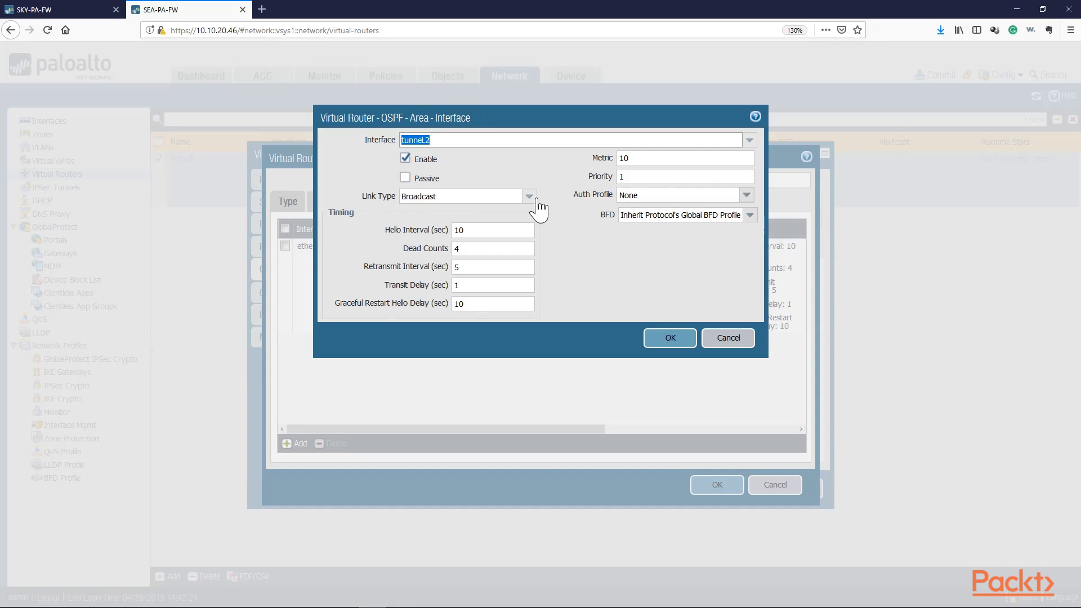
- Keep Broadcast as the link type and add tunnel.2 to the OSPF area
left_click(530, 197)
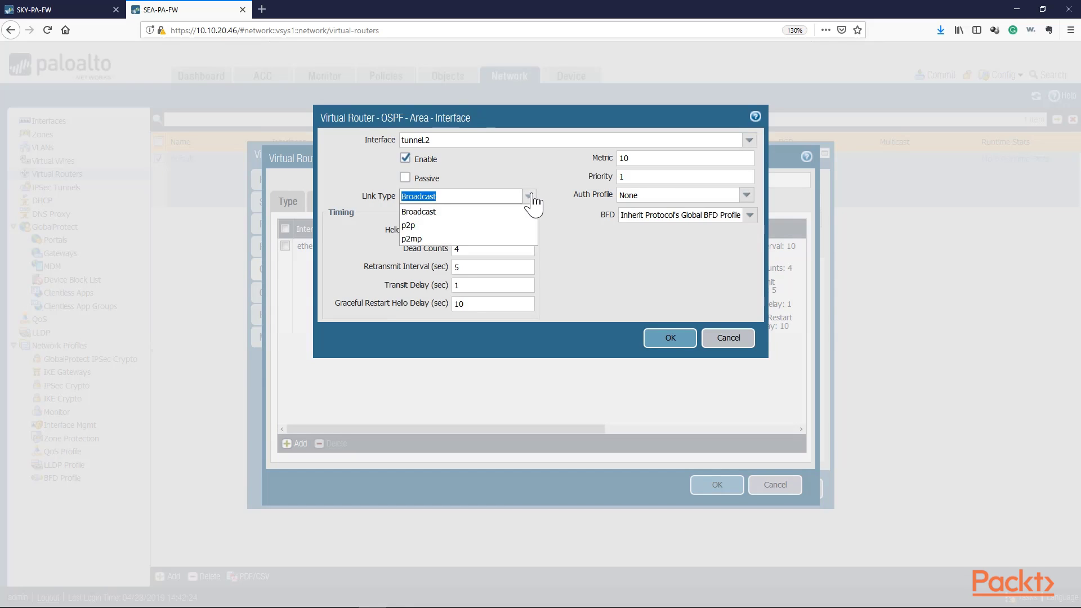
left_click(531, 199)
left_click(670, 337)
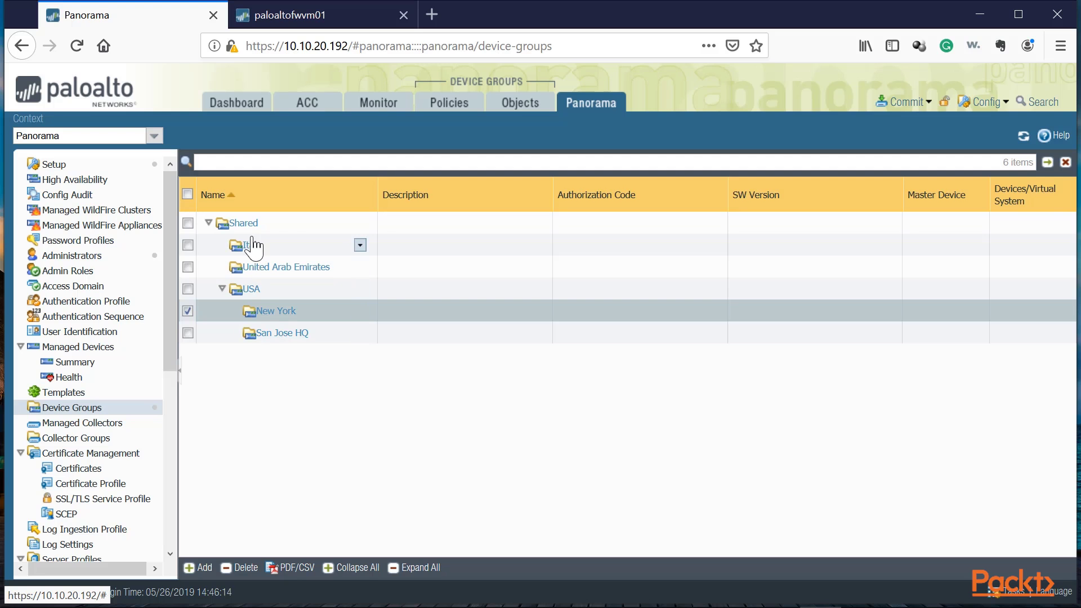
left_click(285, 249)
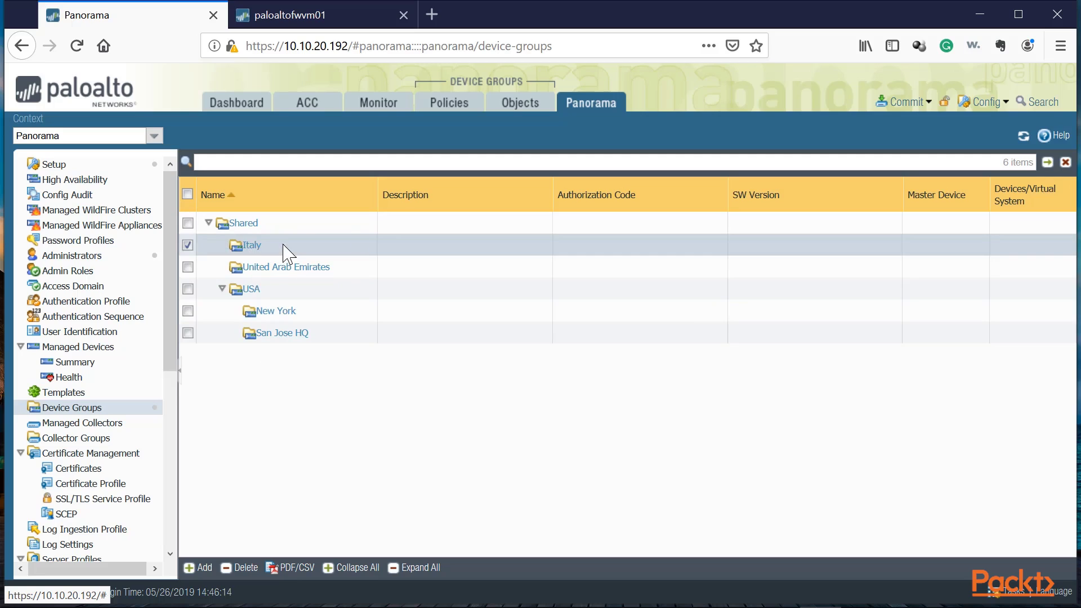